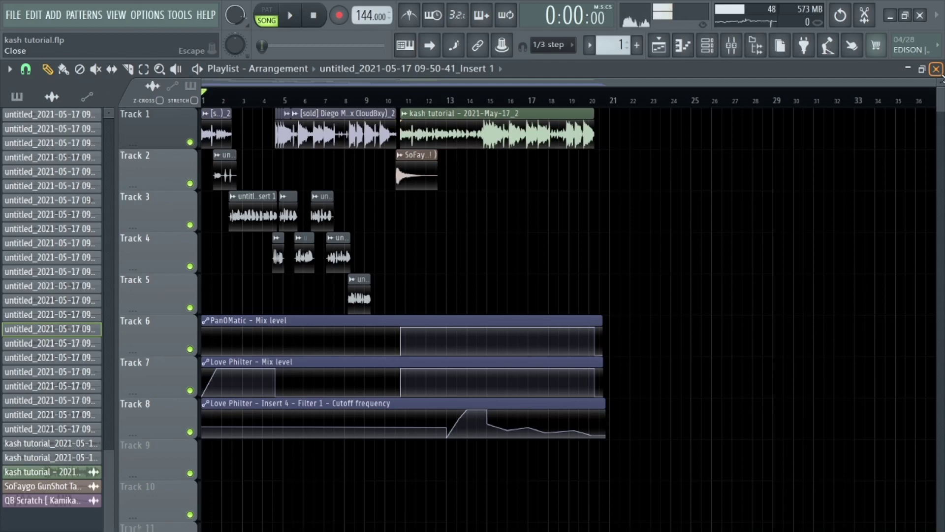
# Open the mixer and select the Master track to show its effect chain
pyautogui.scroll(3, 379, 236)
pyautogui.hscroll(-2, 378, 236)
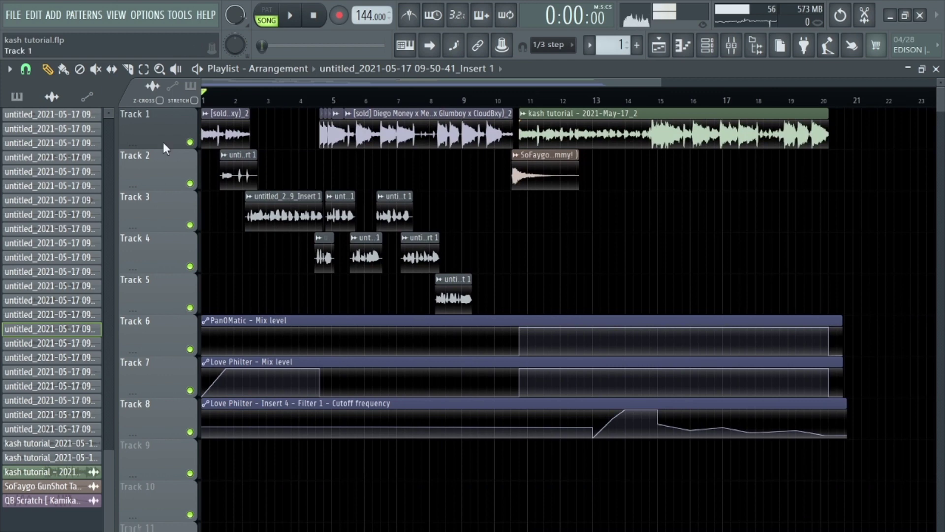
pyautogui.click(731, 45)
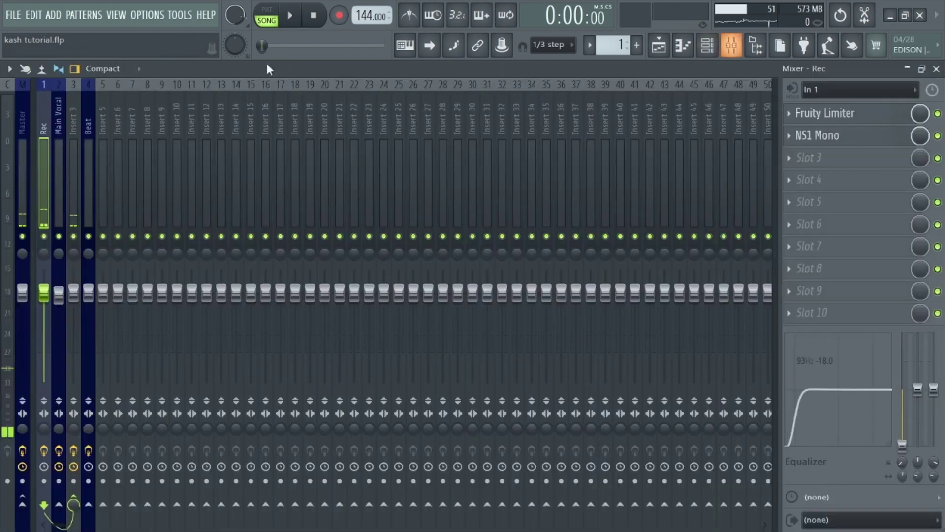
pyautogui.click(25, 131)
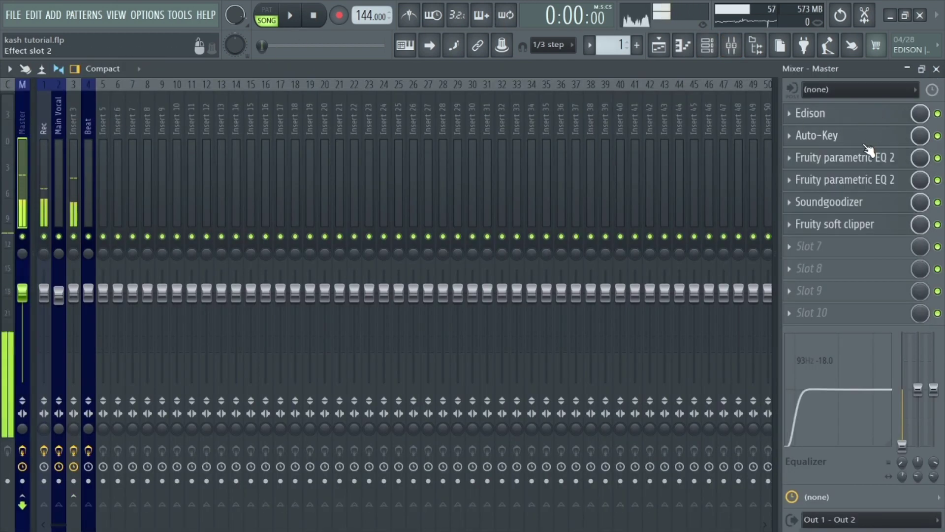
# Examine the curves of both Fruity parametric EQ 2 instances on the Master track, one after the other
pyautogui.click(861, 176)
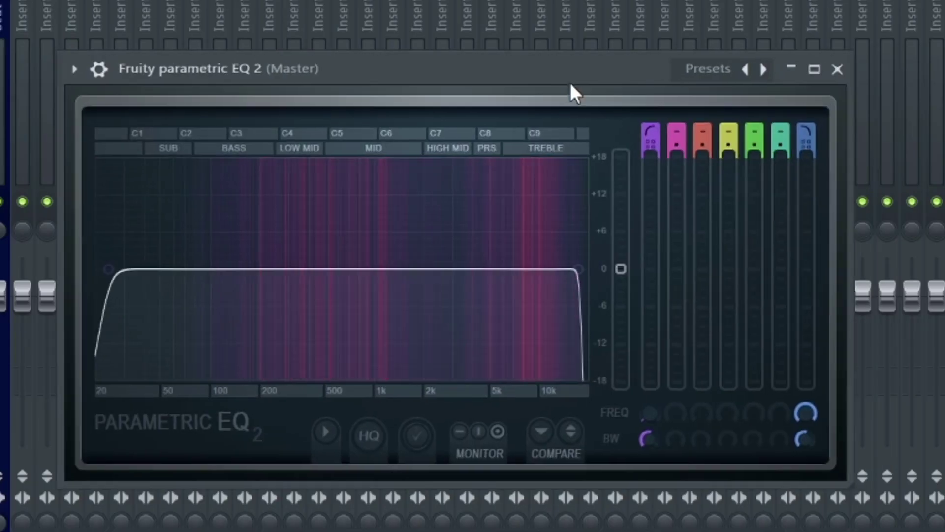
pyautogui.moveTo(575, 85); pyautogui.dragTo(526, 107)
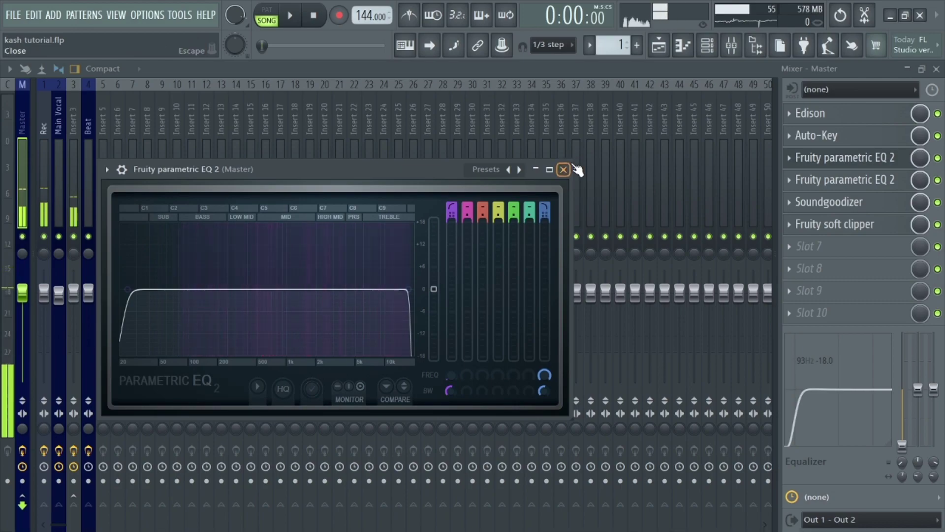
pyautogui.click(563, 169)
pyautogui.click(852, 180)
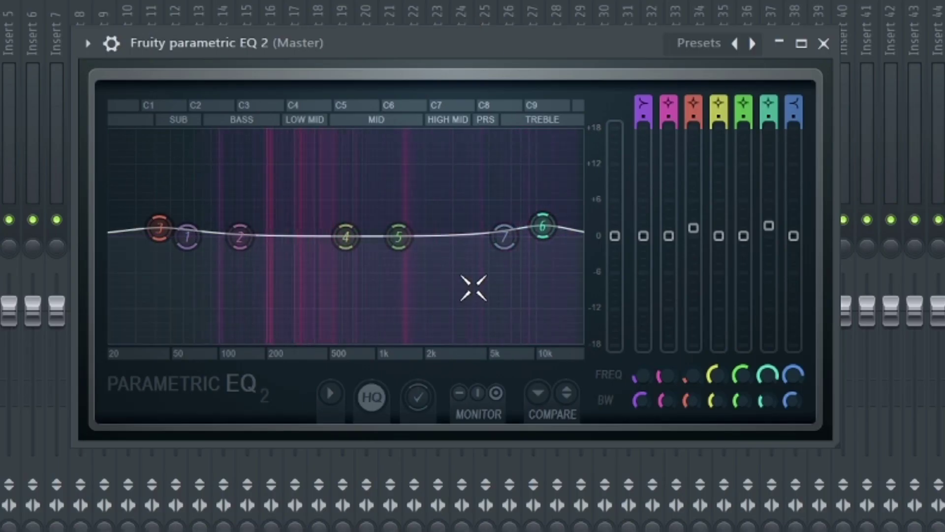
pyautogui.moveTo(553, 239)
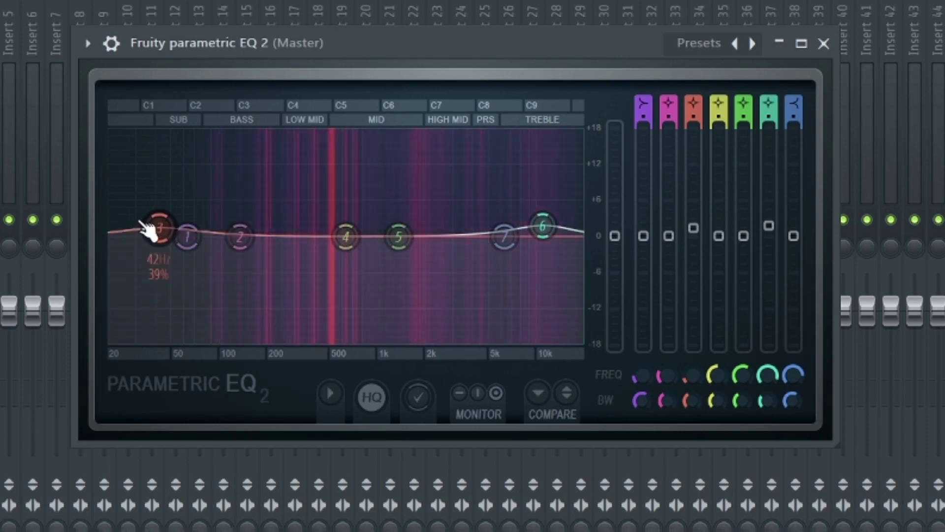
pyautogui.click(826, 45)
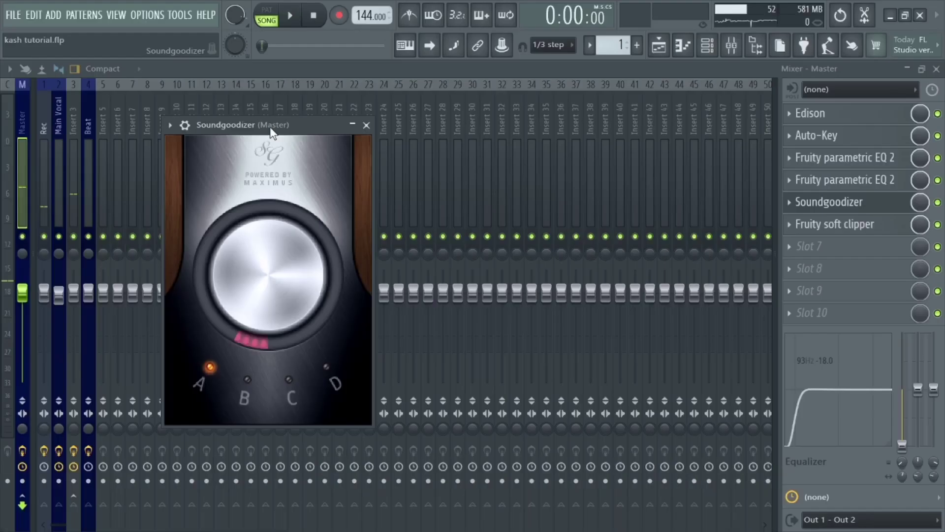
# Compare modes C and A of the Master track's Soundgoodizer, ending on mode A, and check the Fruity soft clipper's settings
pyautogui.moveTo(269, 126); pyautogui.dragTo(263, 153)
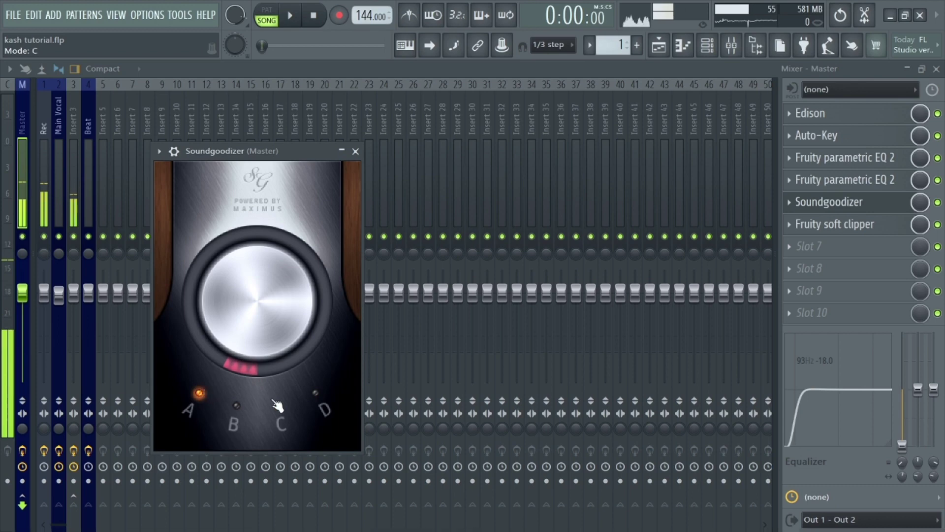
pyautogui.click(279, 406)
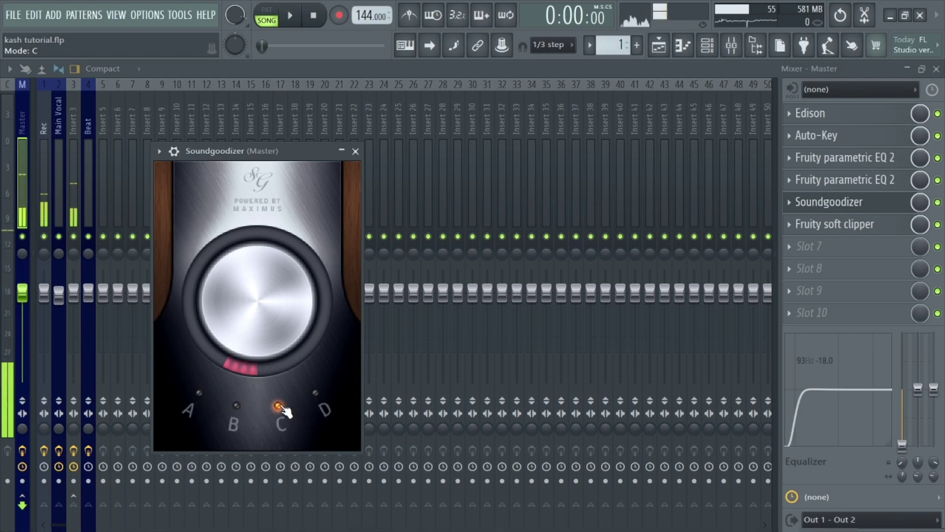
pyautogui.click(199, 393)
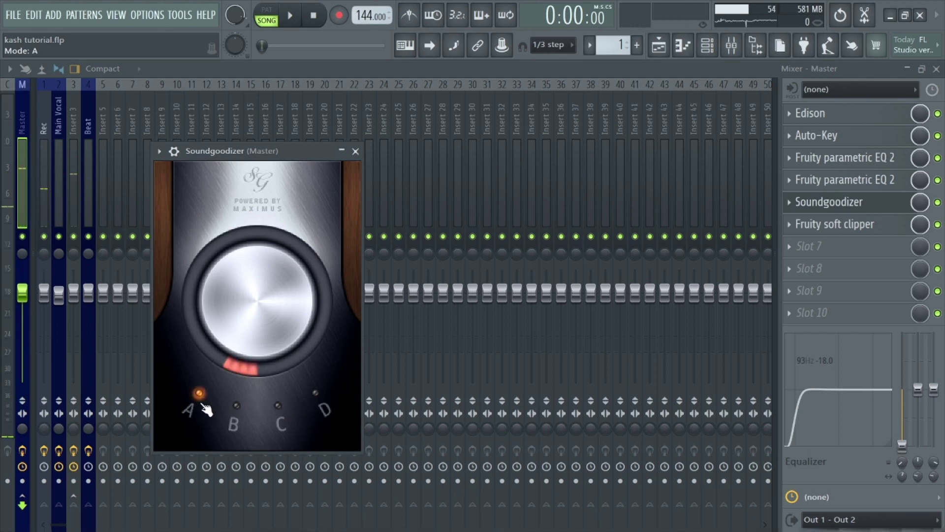
pyautogui.click(355, 151)
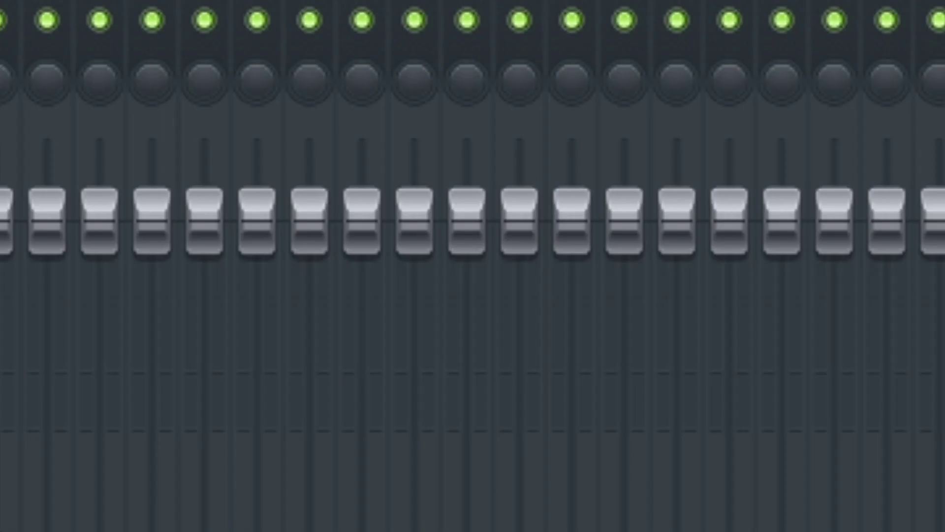
pyautogui.click(813, 224)
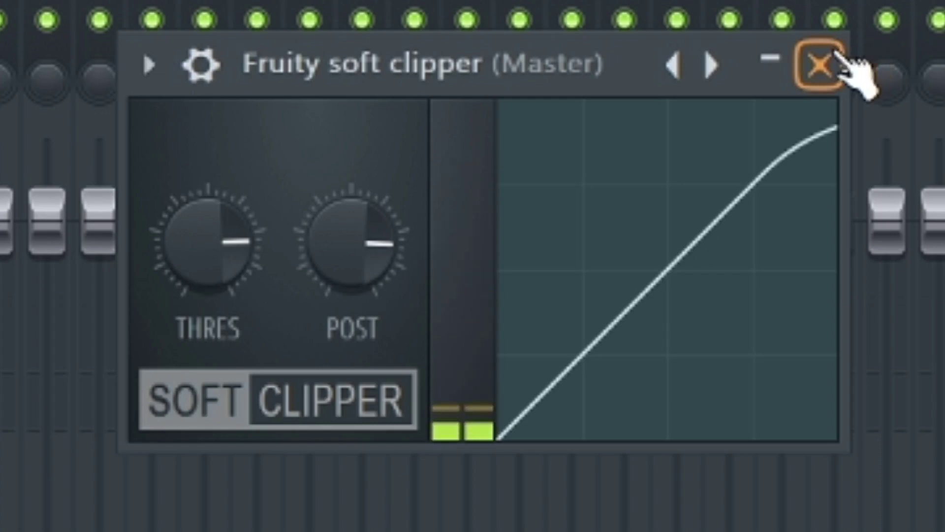
pyautogui.click(835, 63)
# Select the Rec track and examine its Fruity Limiter's settings and preset list without choosing a preset
pyautogui.click(39, 196)
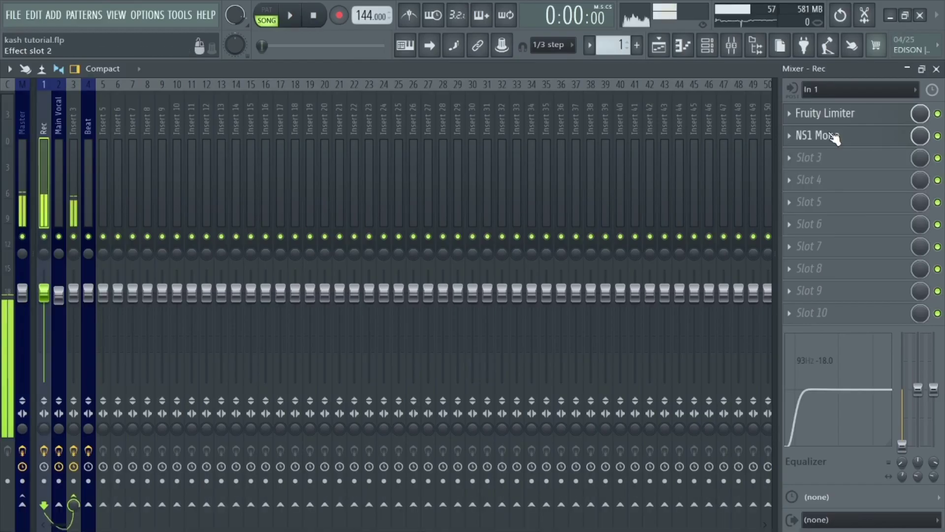
pyautogui.click(842, 115)
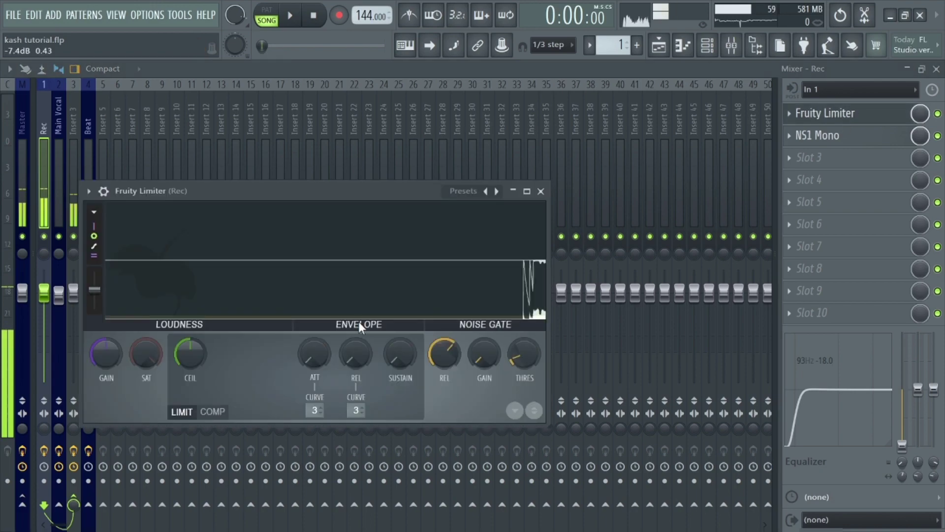
pyautogui.click(461, 191)
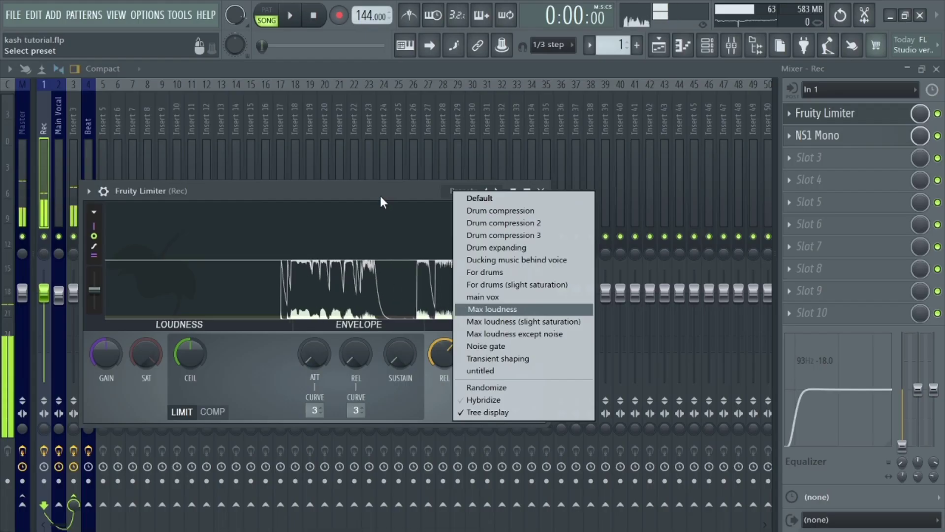
pyautogui.click(328, 310)
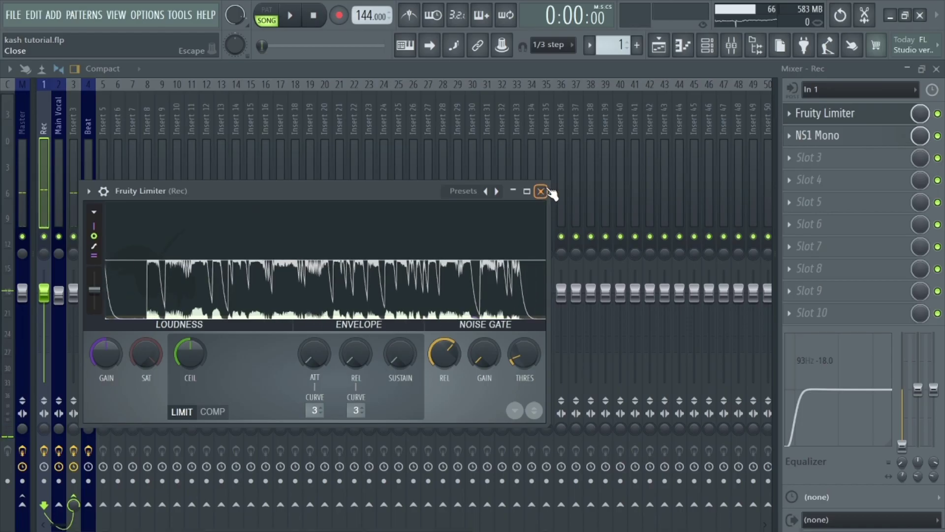
pyautogui.click(853, 10)
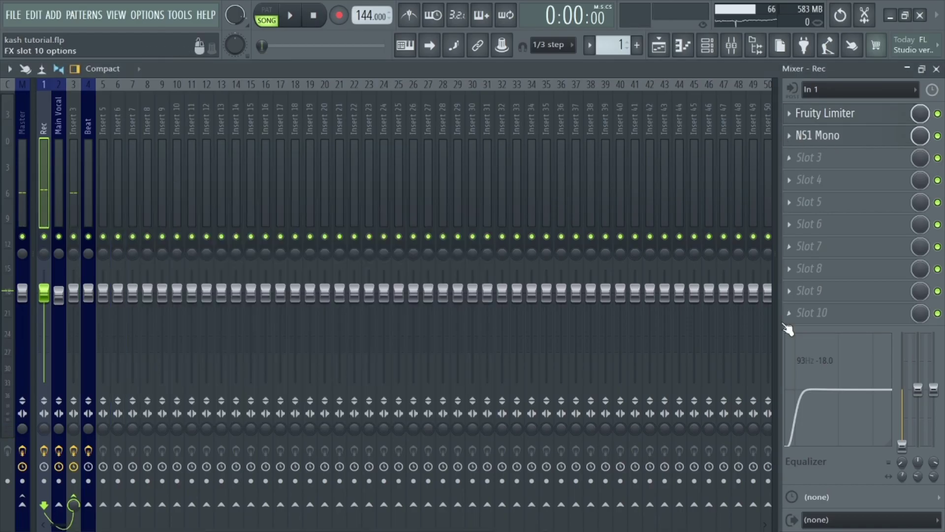
# Examine the NS1 Mono noise suppressor's level on the Rec track
pyautogui.click(814, 135)
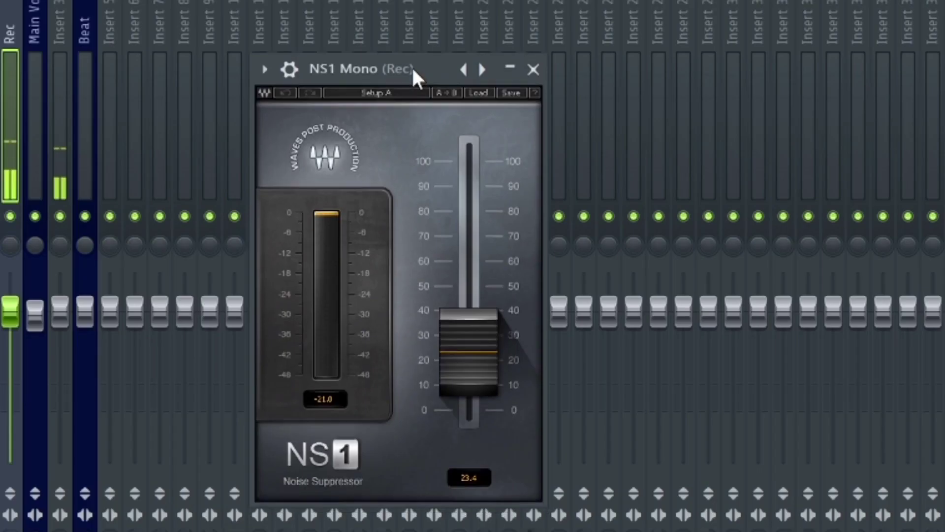
pyautogui.moveTo(413, 68); pyautogui.dragTo(411, 67)
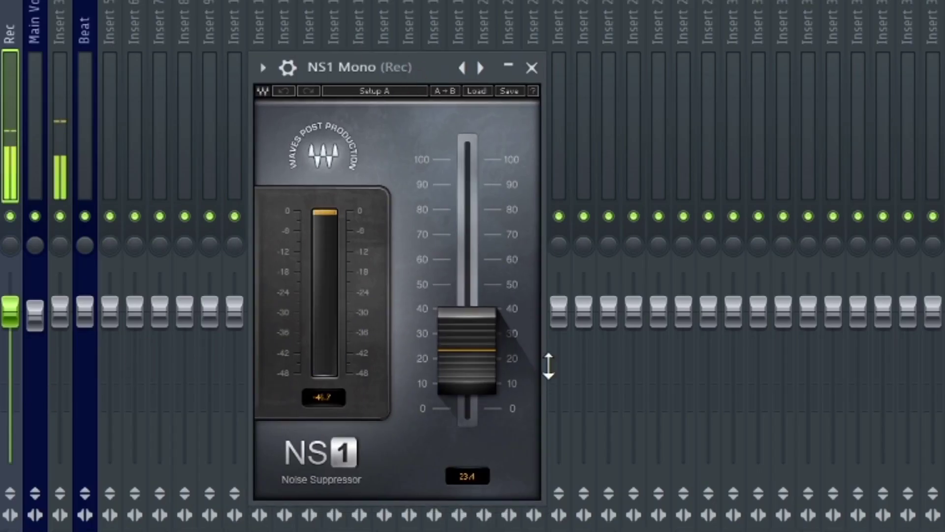
pyautogui.click(531, 67)
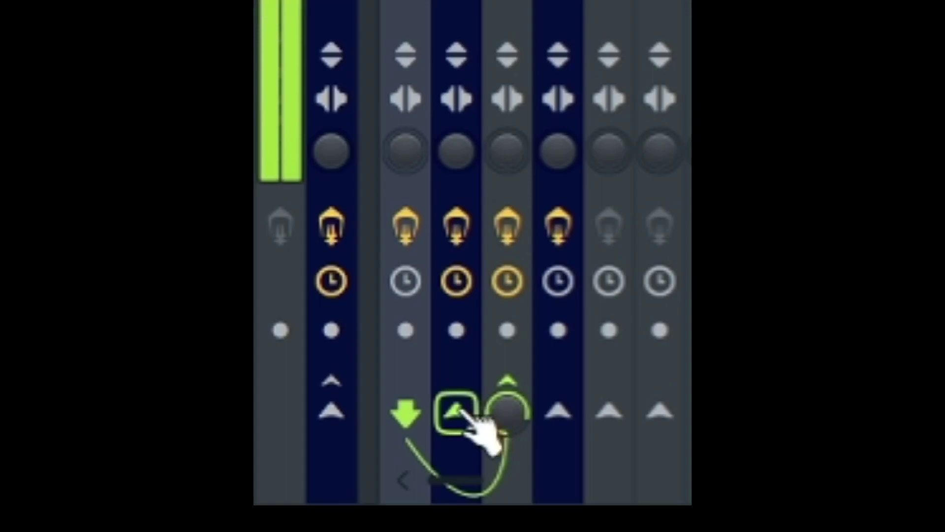
# Examine the Pitcher and both Fruity parametric EQ 2 instances on the Main Vocal track
pyautogui.keyDown('ctrl'); pyautogui.click(459, 409); pyautogui.keyUp('ctrl')
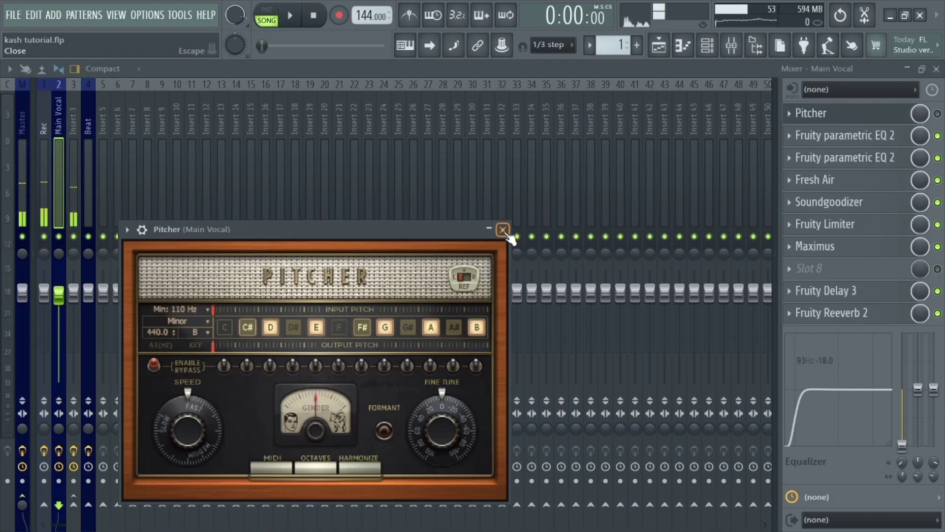
pyautogui.click(502, 230)
pyautogui.click(856, 145)
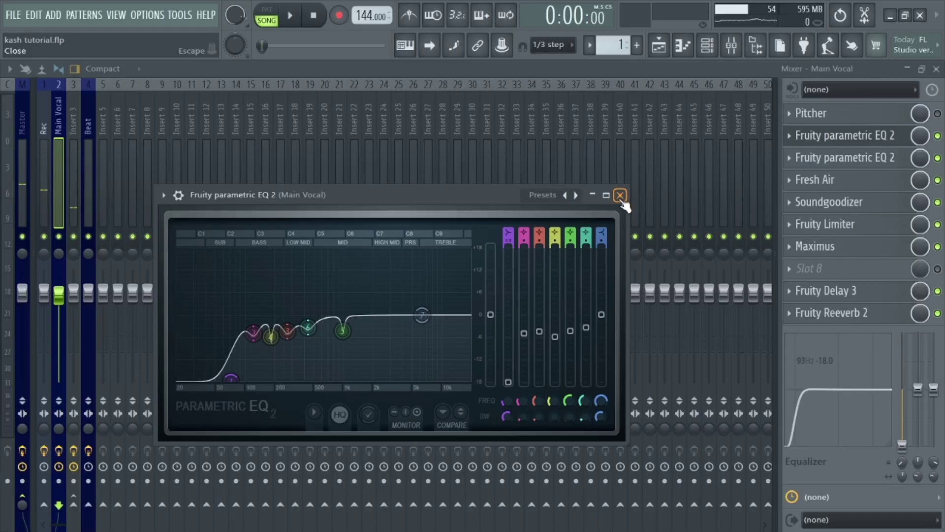
pyautogui.click(822, 84)
pyautogui.click(851, 157)
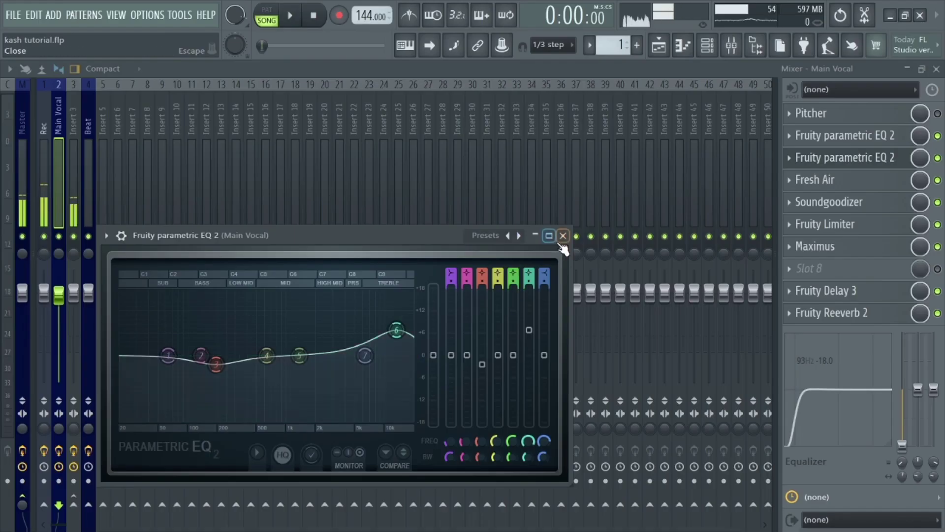
pyautogui.click(563, 236)
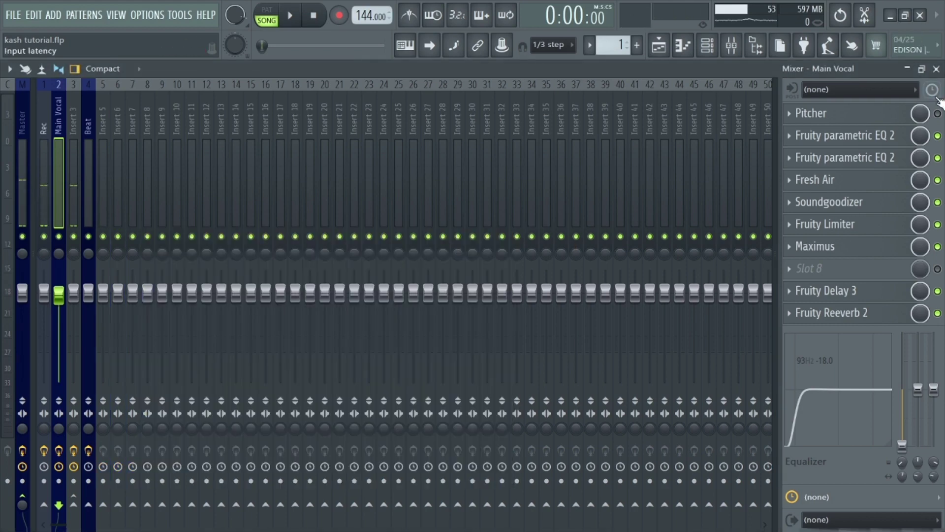
# Examine the Mid Air and High Air amounts in the Main Vocal track's Fresh Air effect
pyautogui.click(861, 180)
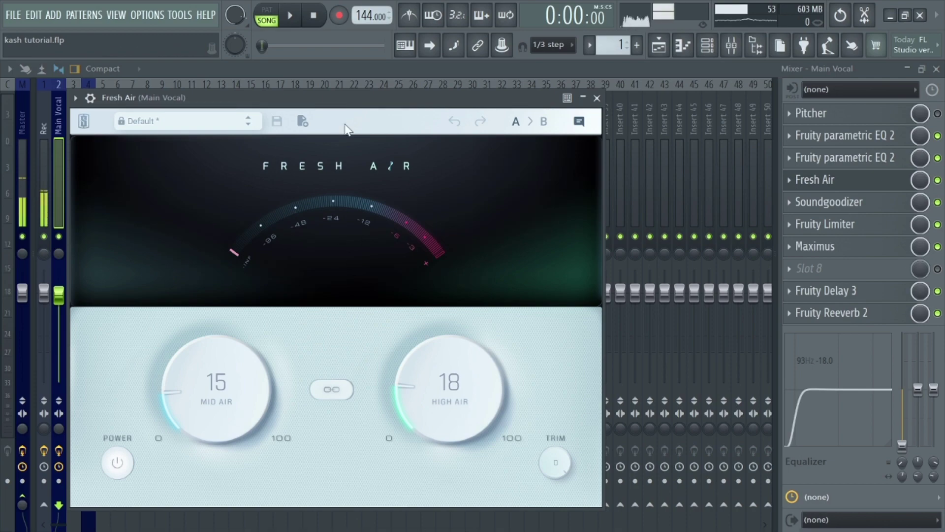
pyautogui.moveTo(303, 267)
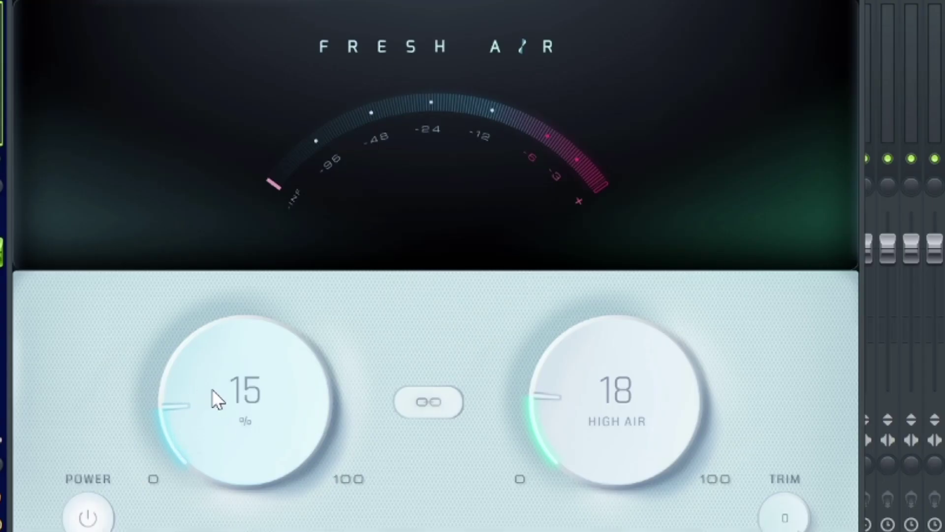
pyautogui.moveTo(618, 405)
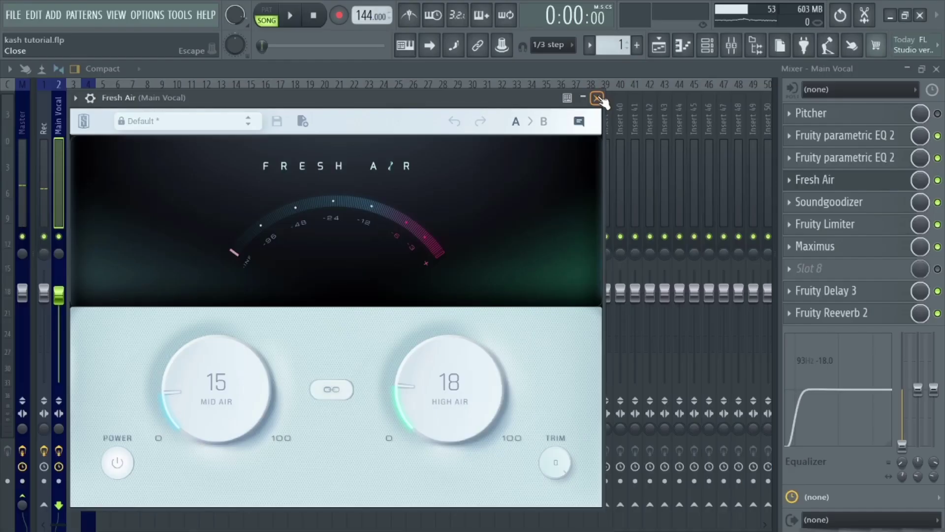
pyautogui.click(597, 97)
# Examine the Soundgoodizer and the Fruity Limiter compression settings on the Main Vocal track
pyautogui.click(876, 203)
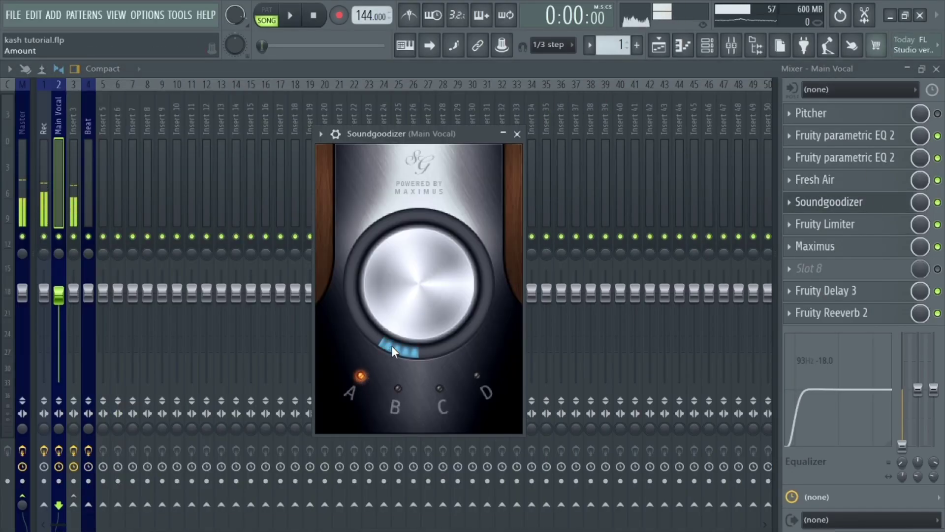
pyautogui.click(516, 134)
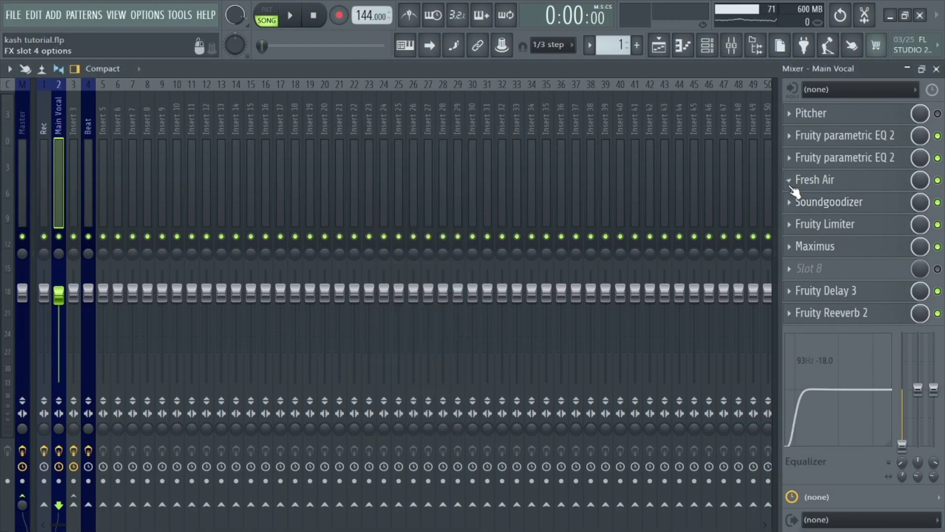
pyautogui.click(814, 225)
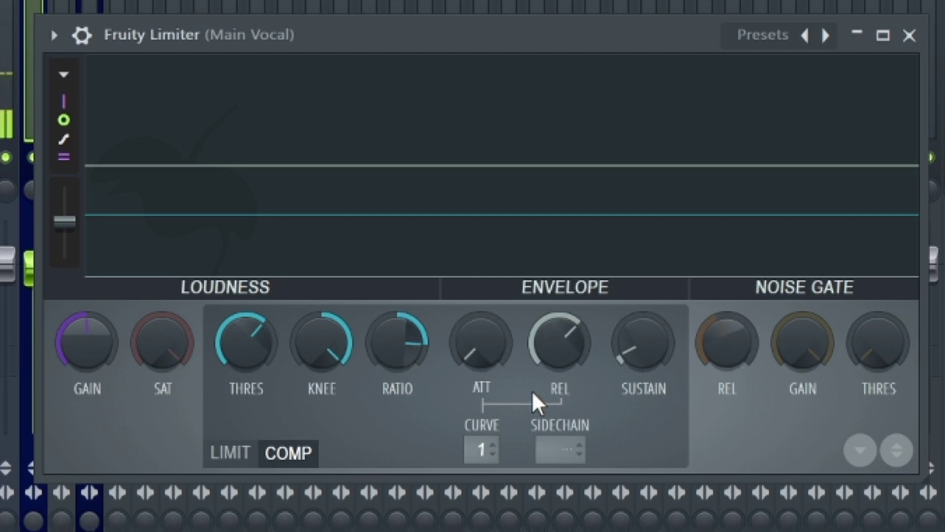
pyautogui.click(909, 35)
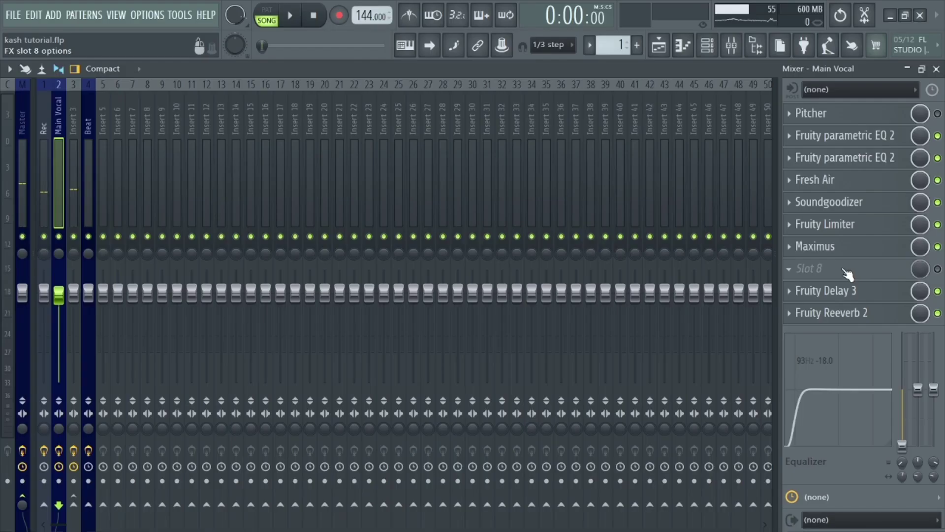
# Examine the Maximus band settings on the Main Vocal track
pyautogui.click(854, 246)
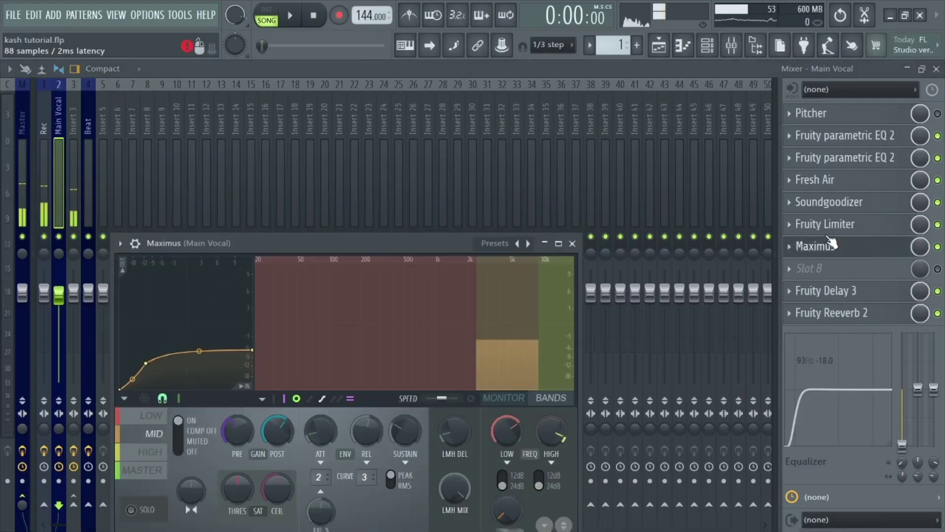
pyautogui.moveTo(438, 243); pyautogui.dragTo(432, 194)
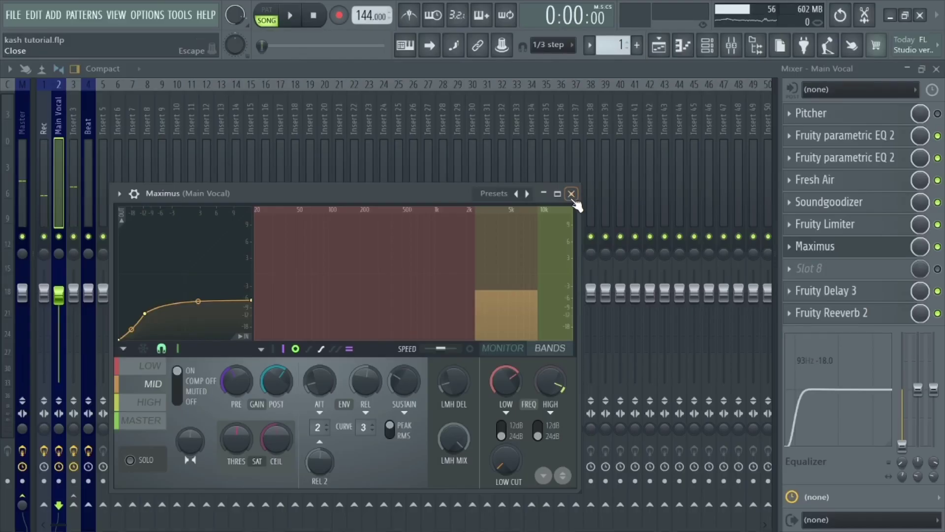
pyautogui.click(570, 192)
# Examine the Fruity Delay 3 and Fruity Reeverb 2 settings on the Main Vocal track
pyautogui.click(852, 295)
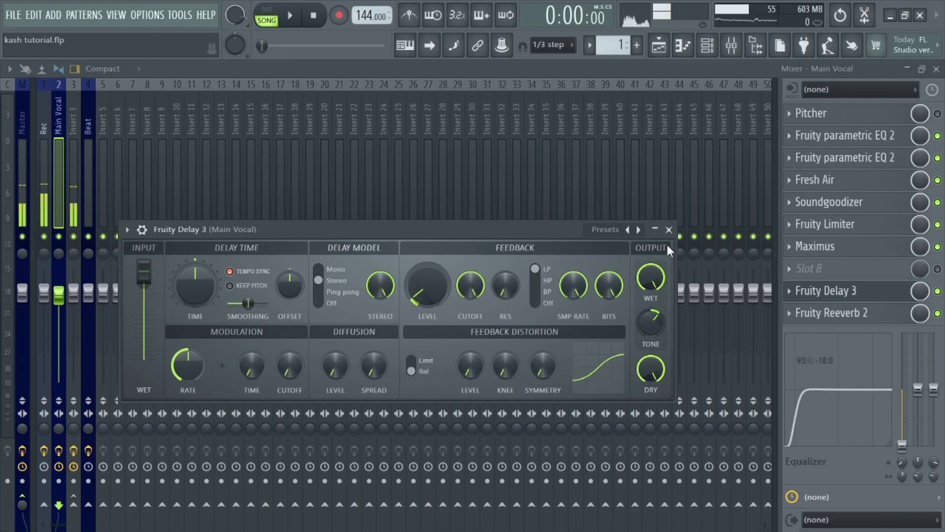
pyautogui.click(668, 230)
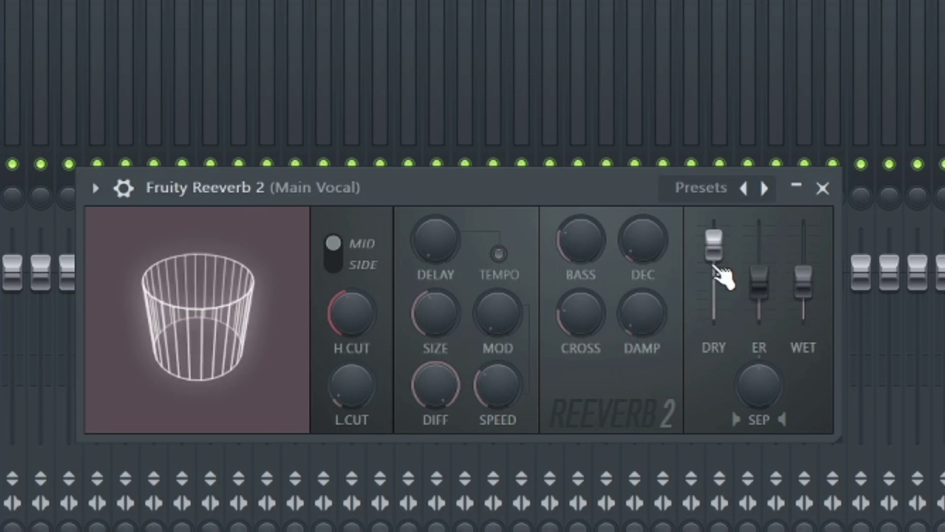
pyautogui.click(828, 190)
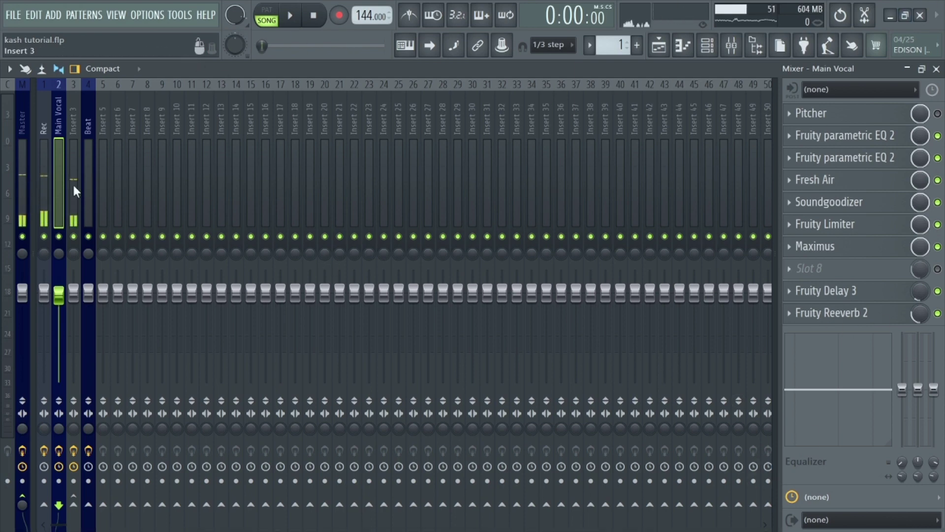
# Play the Playlist arrangement from bar 10 into the kash tutorial clip on Track 1
pyautogui.click(936, 69)
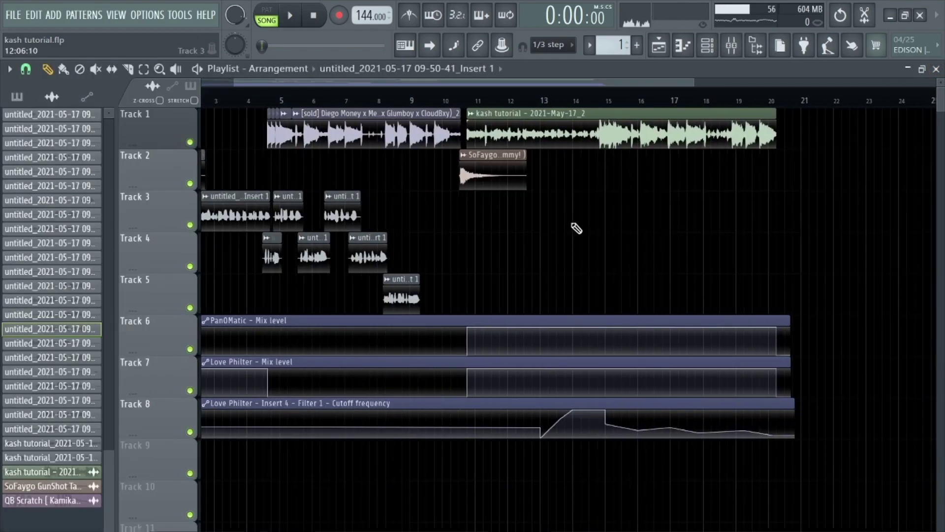
pyautogui.scroll(-2, 576, 228)
pyautogui.click(399, 97)
pyautogui.scroll(5, 399, 99)
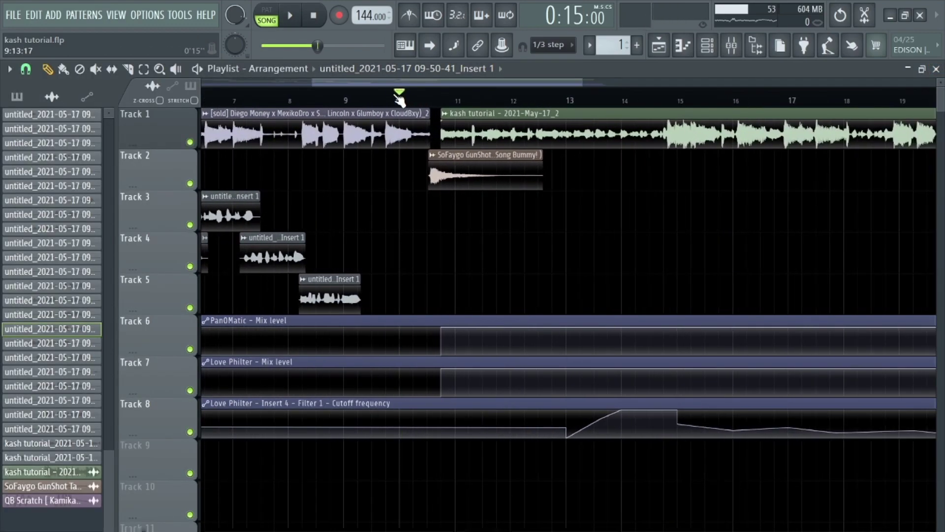
pyautogui.press('space')
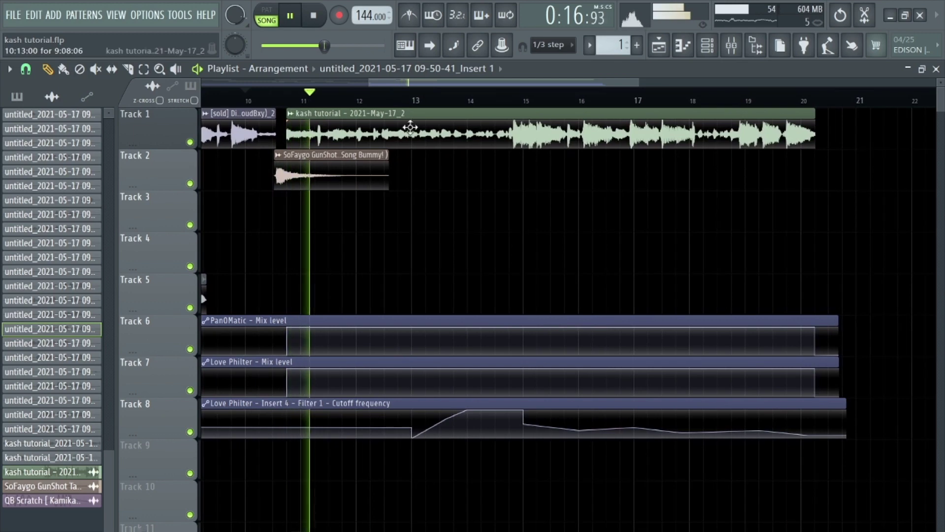
pyautogui.scroll(-3, 382, 154)
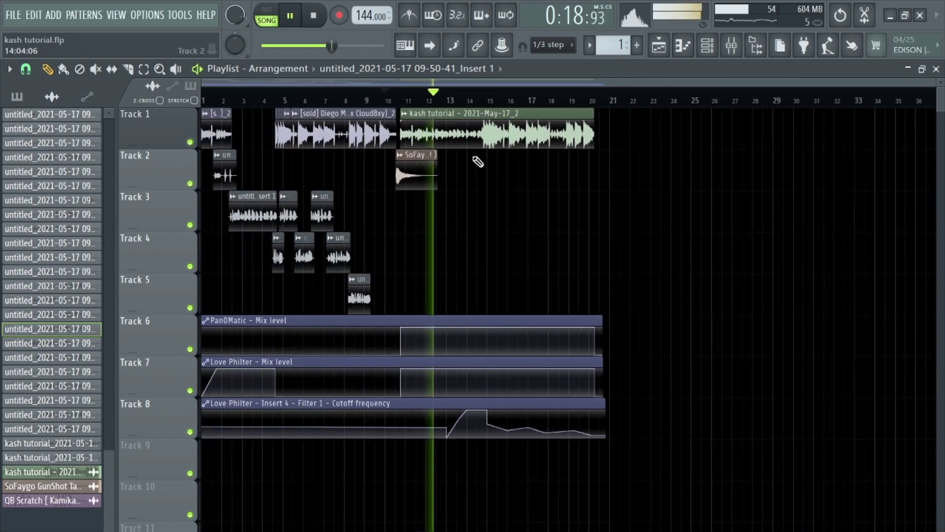
pyautogui.scroll(3, 469, 161)
pyautogui.press('space')
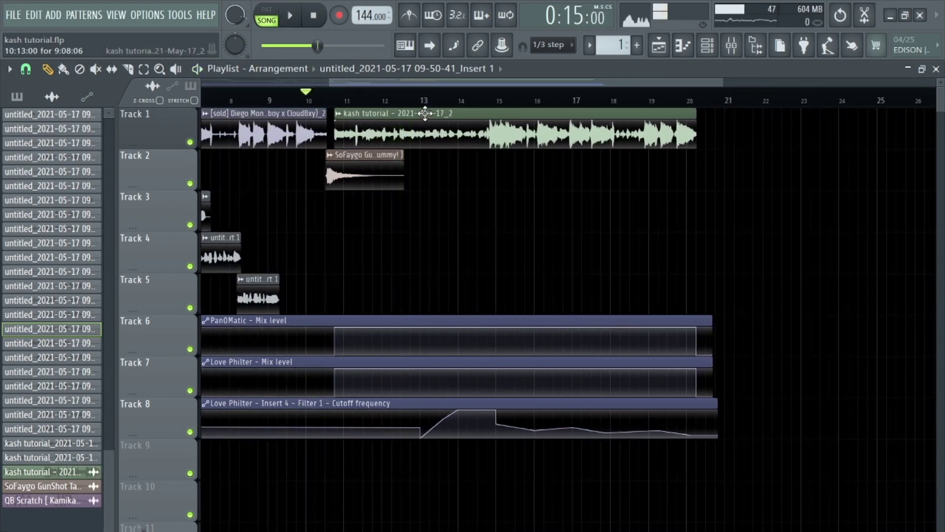
# Examine the Fruity Love Philter on the Beat track and the automation options of its filter cutoff knob
pyautogui.doubleClick(426, 114)
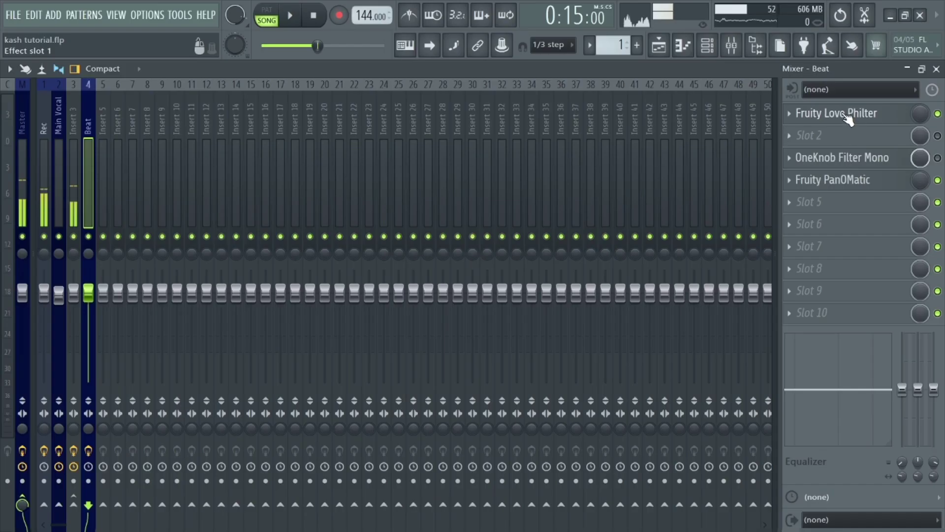
pyautogui.click(844, 115)
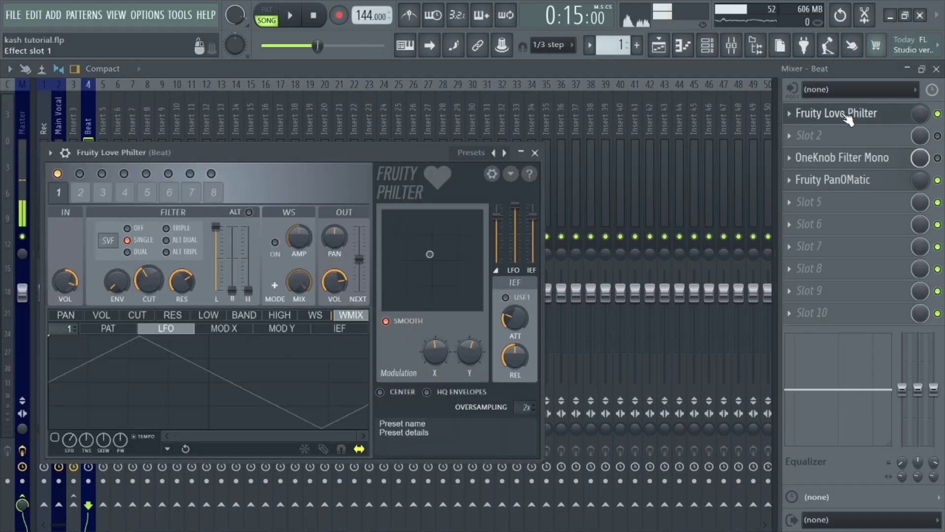
pyautogui.rightClick(149, 283)
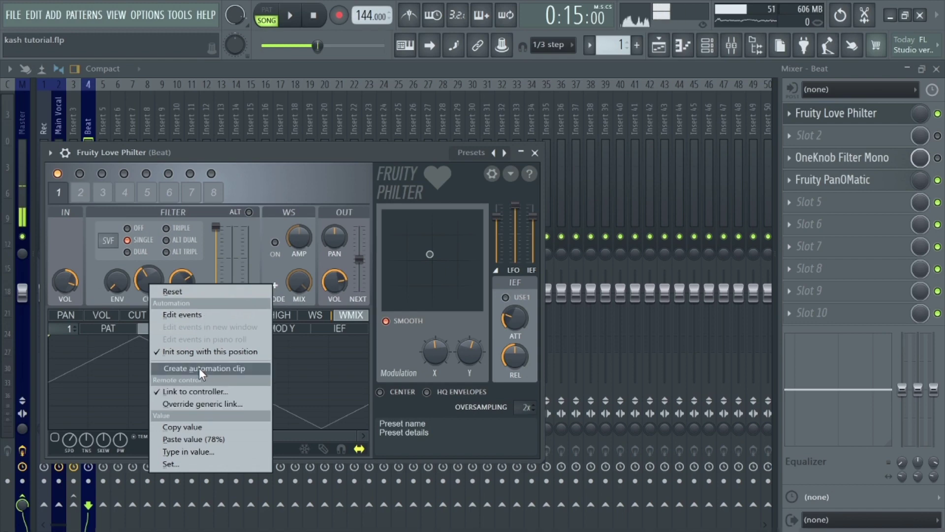
pyautogui.click(111, 258)
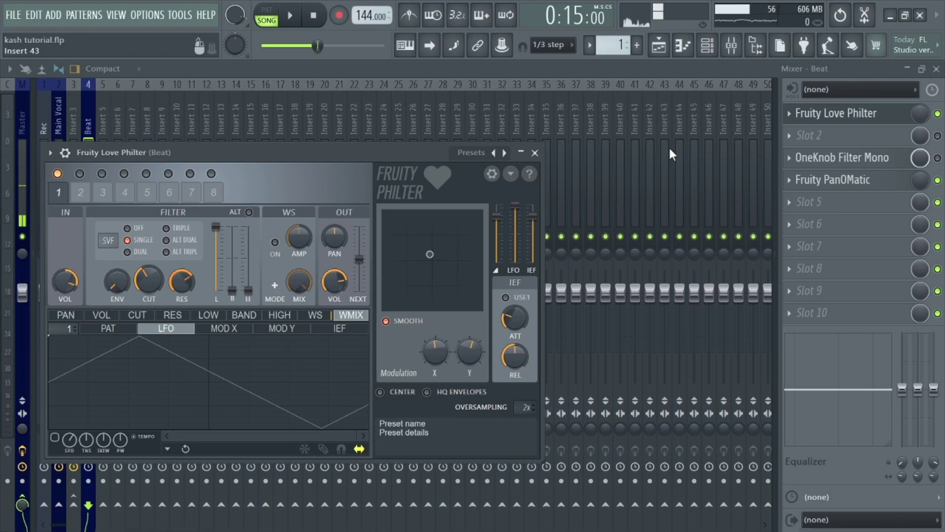
# Examine the Love Philter cutoff automation on Track 8 and play the arrangement from about bar 10.5
pyautogui.press('F5')
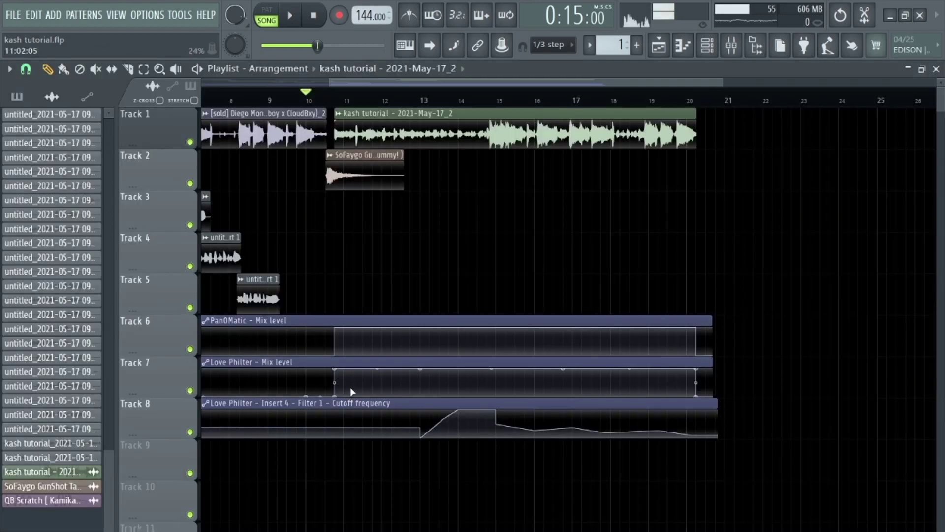
pyautogui.scroll(3, 495, 436)
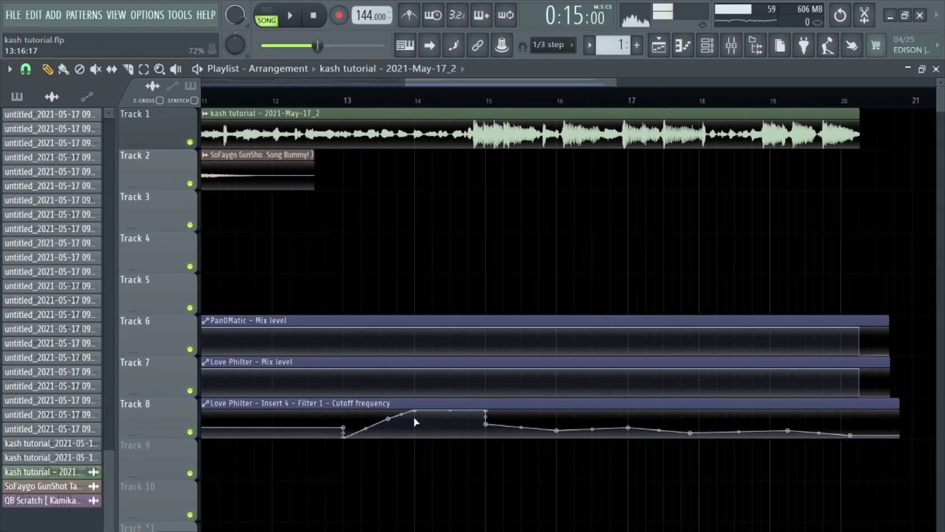
pyautogui.scroll(-4, 428, 454)
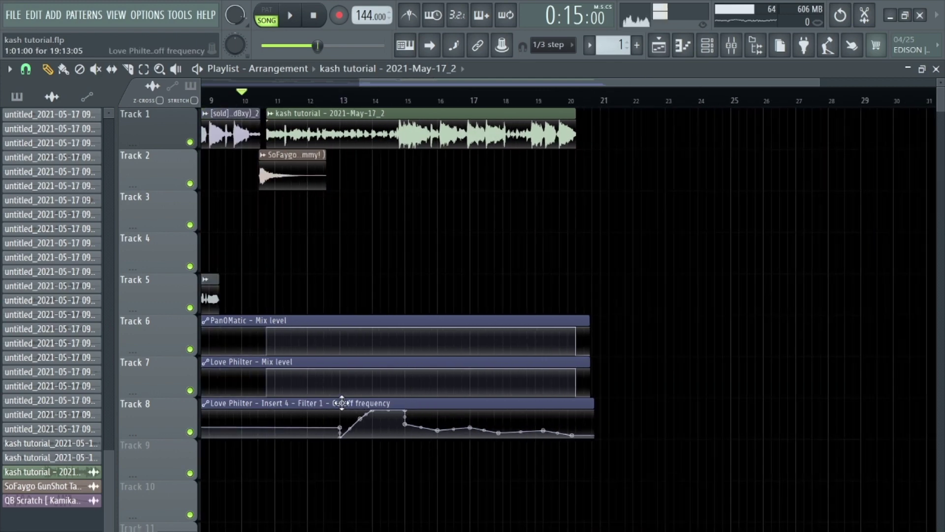
pyautogui.click(261, 97)
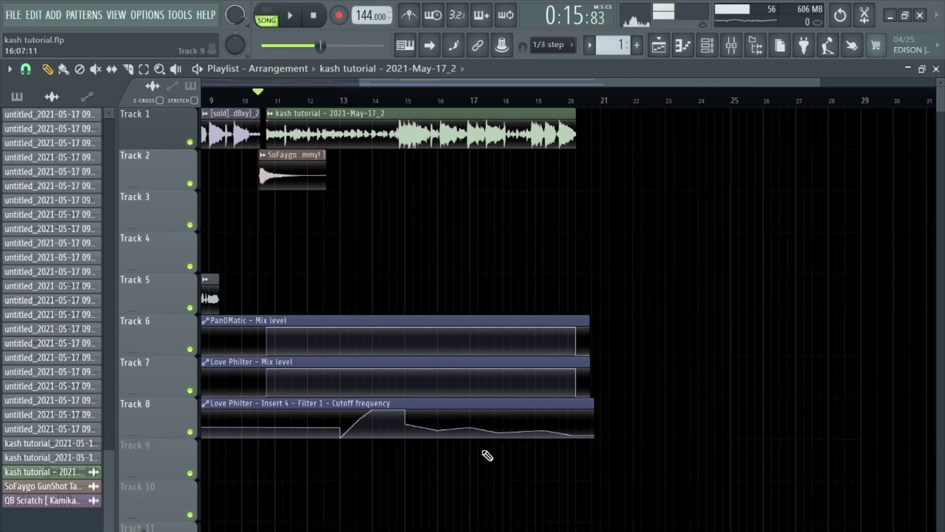
pyautogui.press('space')
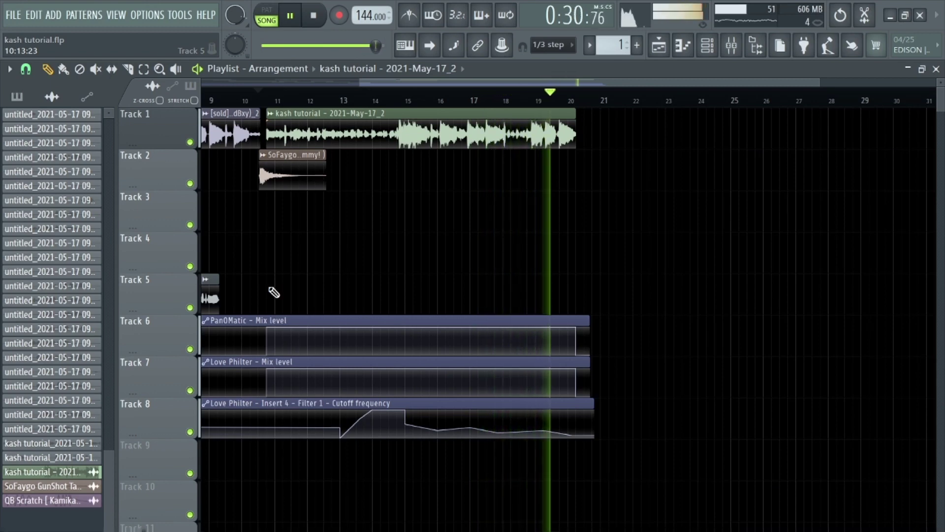
pyautogui.press('space')
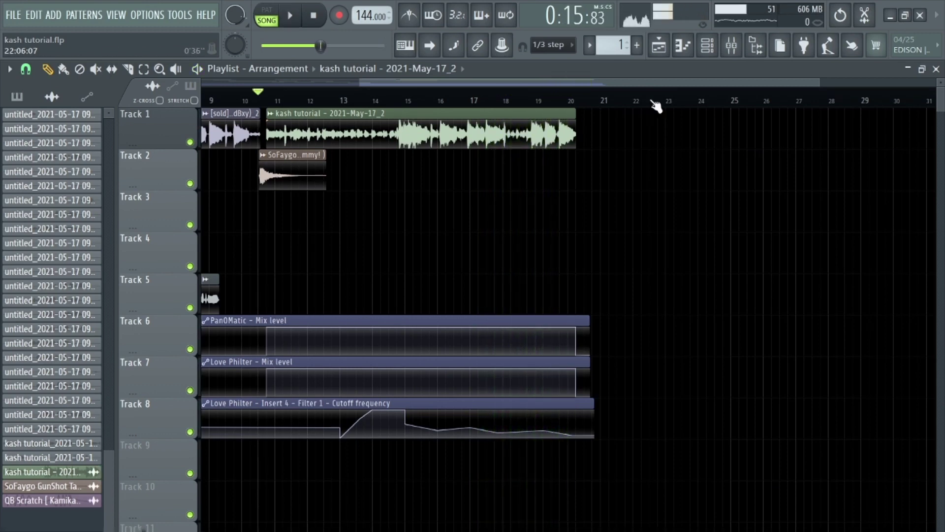
# Examine the panning and LFO settings in the Beat track's Fruity PanOMatic effect
pyautogui.click(731, 45)
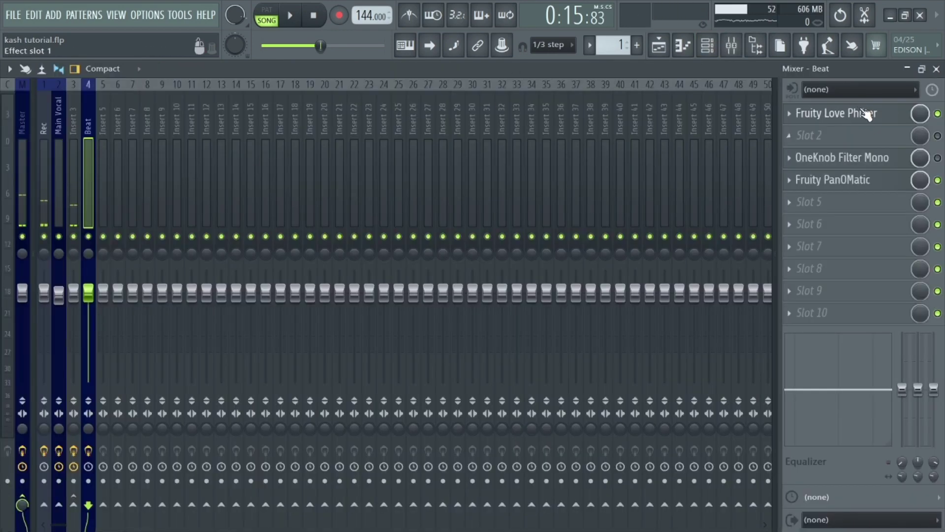
pyautogui.click(864, 188)
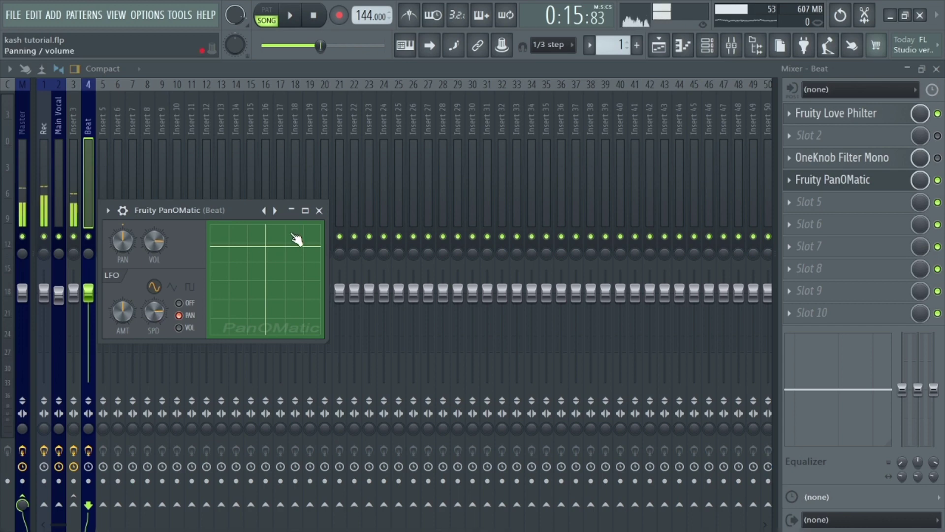
pyautogui.click(319, 211)
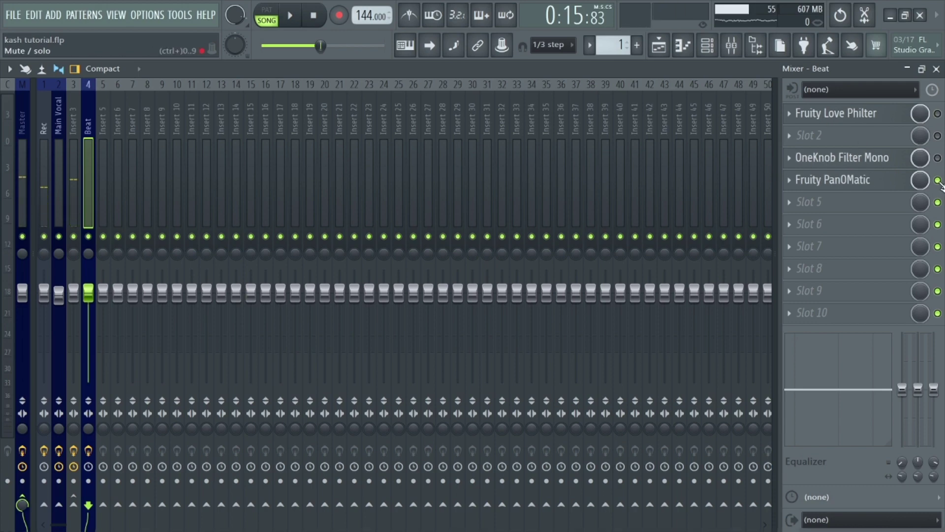
# Enable the OneKnob Filter Mono effect on the Beat track and open its settings
pyautogui.click(938, 159)
pyautogui.click(937, 180)
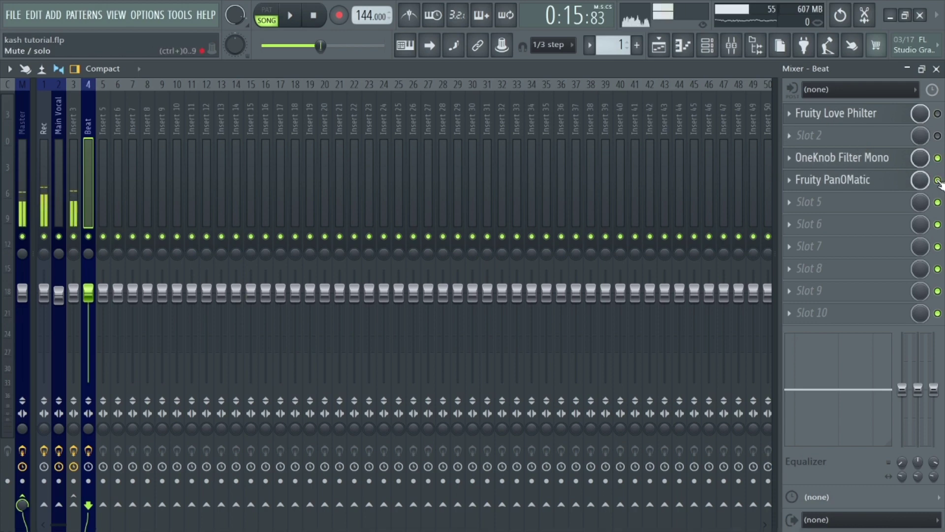
pyautogui.click(859, 167)
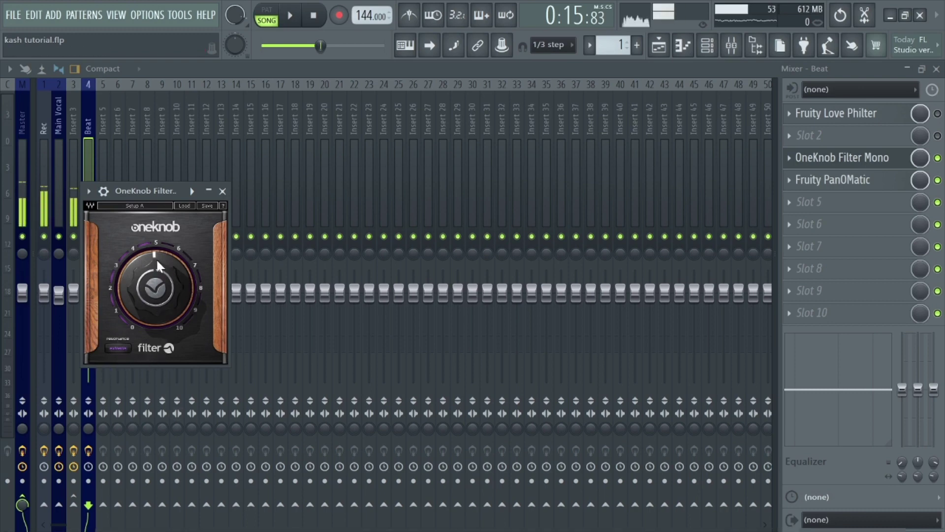
# Play the arrangement from about bar 10.5 to hear the OneKnob Filter on the beat, keeping its window over the Playlist
pyautogui.click(936, 68)
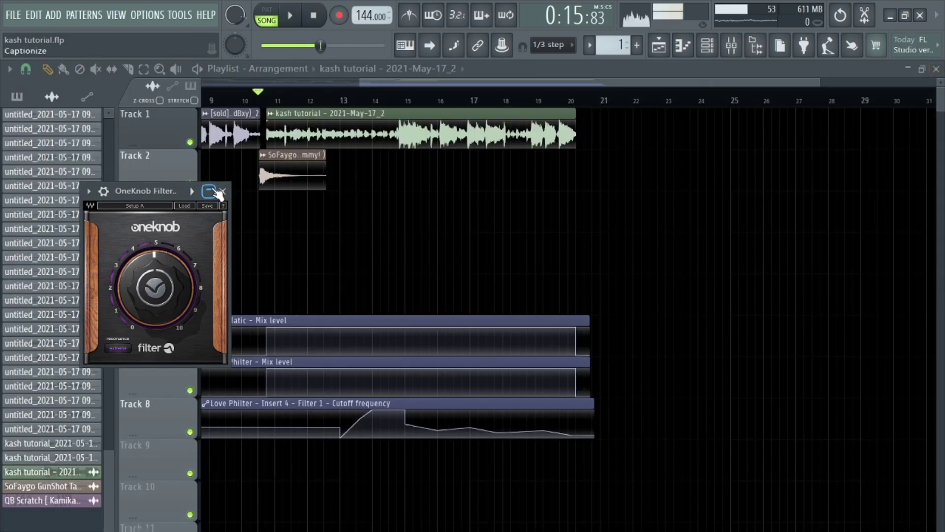
pyautogui.moveTo(173, 191); pyautogui.dragTo(259, 228)
pyautogui.press('space')
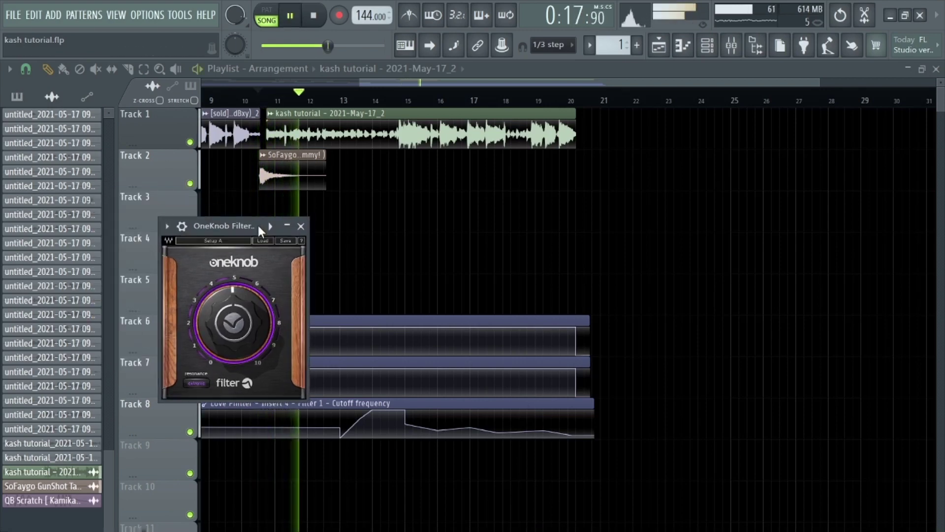
pyautogui.moveTo(258, 226); pyautogui.dragTo(259, 226)
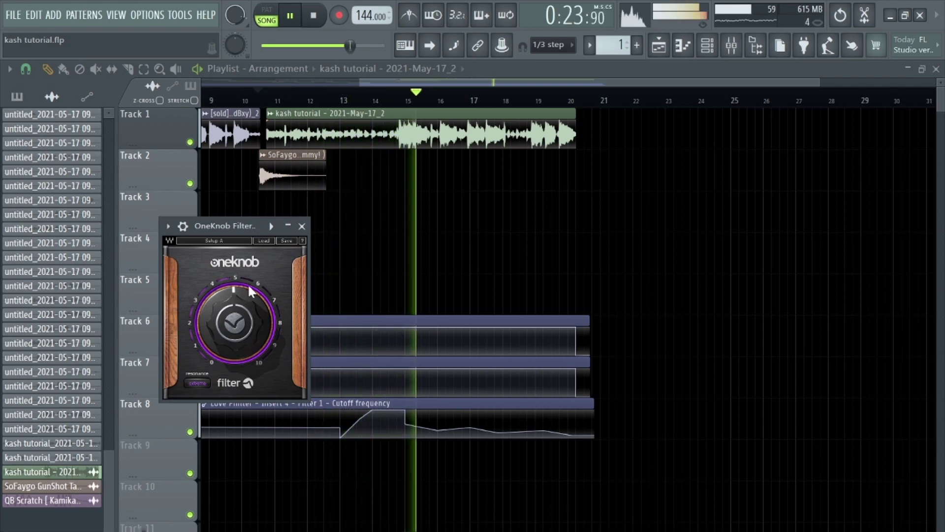
pyautogui.press('space')
# Move the playback position to about bar 14.5 and lower the Beat track's OneKnob Filter knob to about 4
pyautogui.click(387, 101)
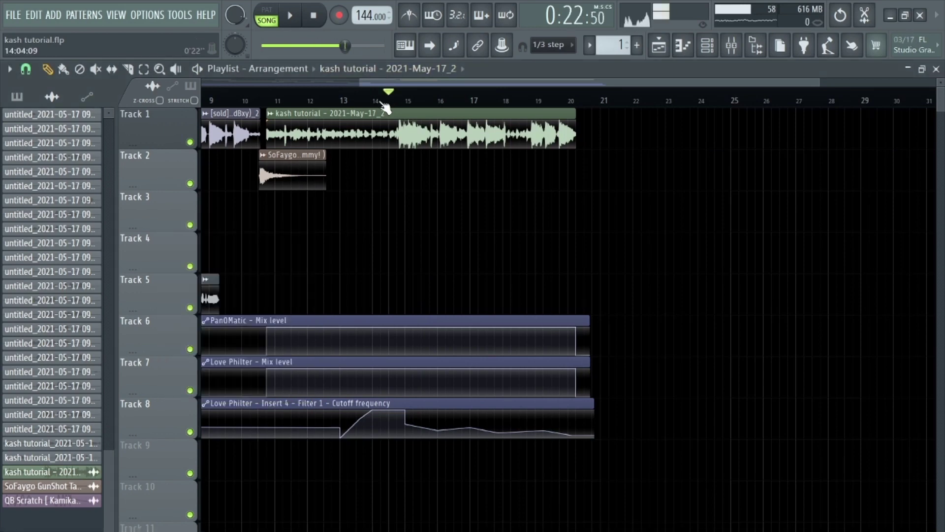
pyautogui.click(736, 46)
pyautogui.click(812, 160)
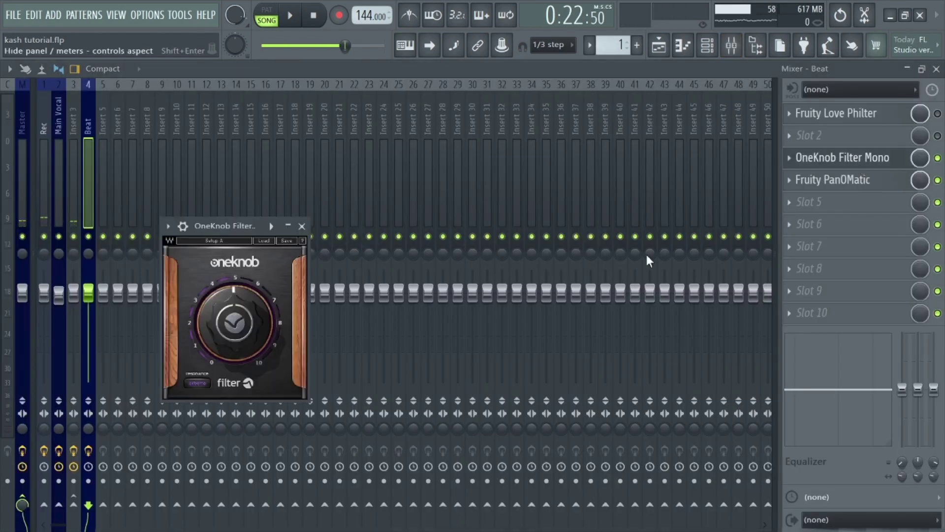
pyautogui.moveTo(235, 320); pyautogui.dragTo(235, 316)
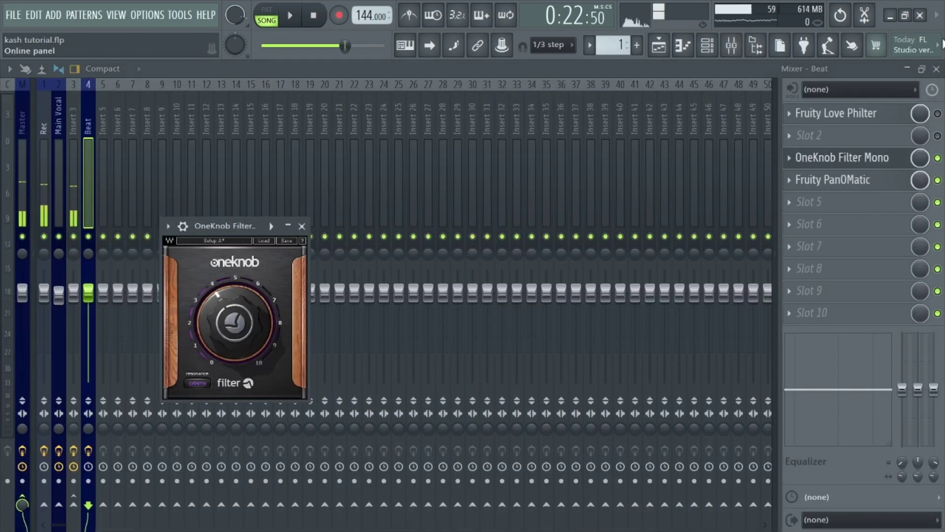
pyautogui.click(302, 226)
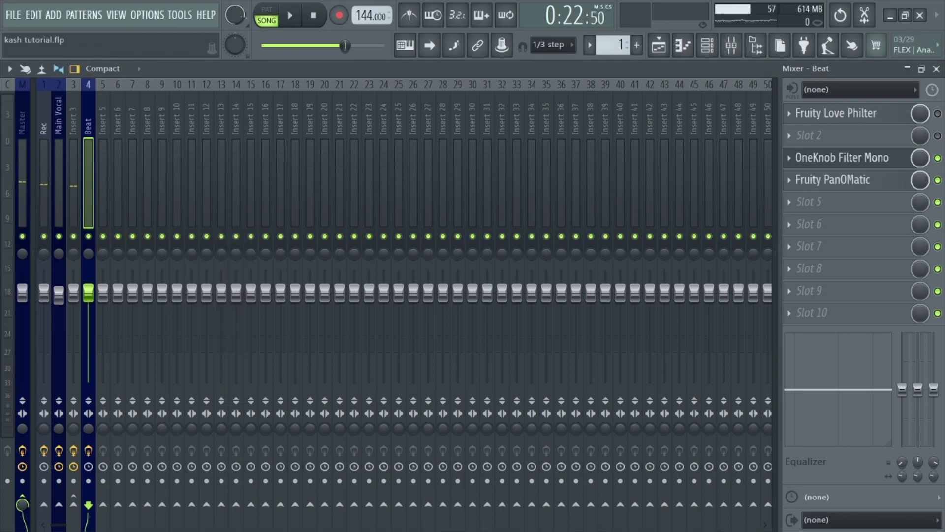
# Play the arrangement from about bar 14.5 while adjusting the OneKnob Filter knob to just under 5, and close the filter window
pyautogui.click(936, 69)
pyautogui.press('space')
pyautogui.moveTo(250, 226); pyautogui.dragTo(287, 210)
pyautogui.moveTo(270, 302)
pyautogui.mouseDown()
pyautogui.moveTo(270, 276)
pyautogui.moveTo(270, 300)
pyautogui.moveTo(270, 288)
pyautogui.mouseUp()
pyautogui.press('space')
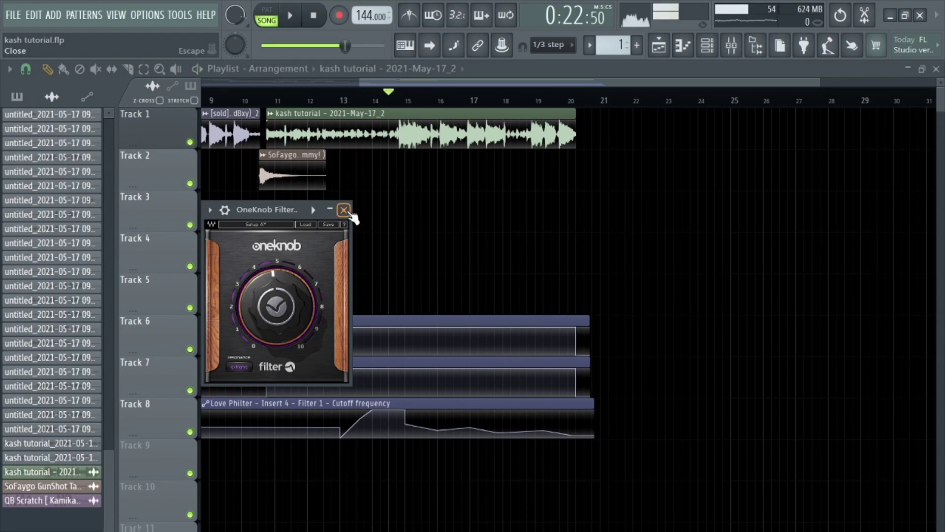
pyautogui.click(344, 211)
pyautogui.scroll(-2, 211, 363)
pyautogui.scroll(-3, 401, 275)
pyautogui.scroll(3, 422, 405)
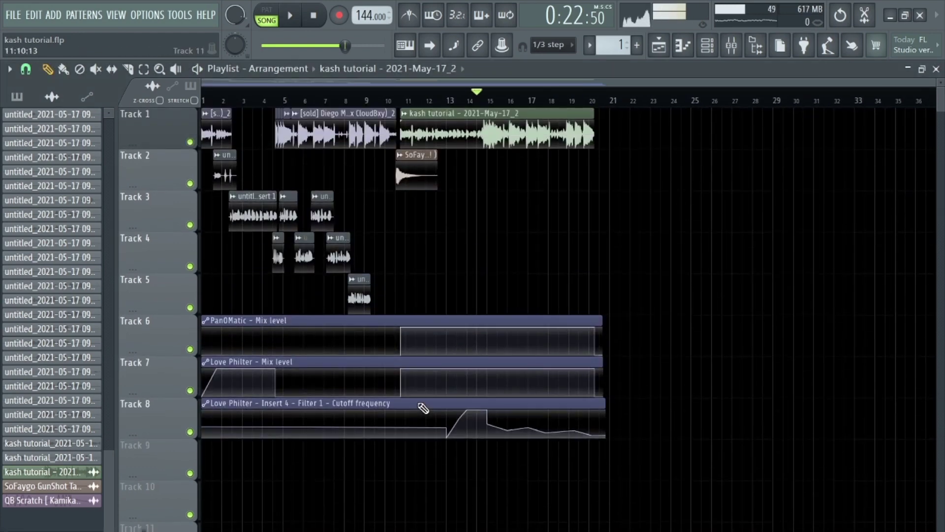